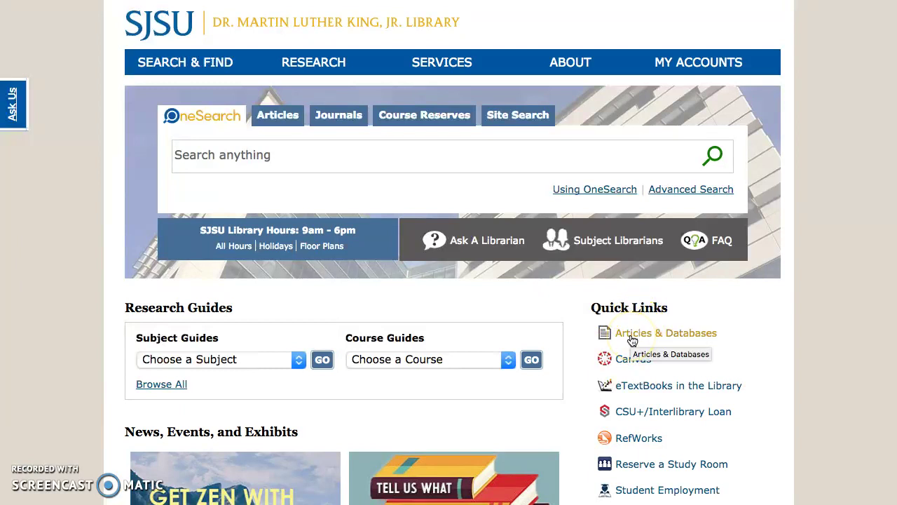
Step: Open ACM Digital Library from the SJSU Library's Articles & Databases A-Z list
click(631, 339)
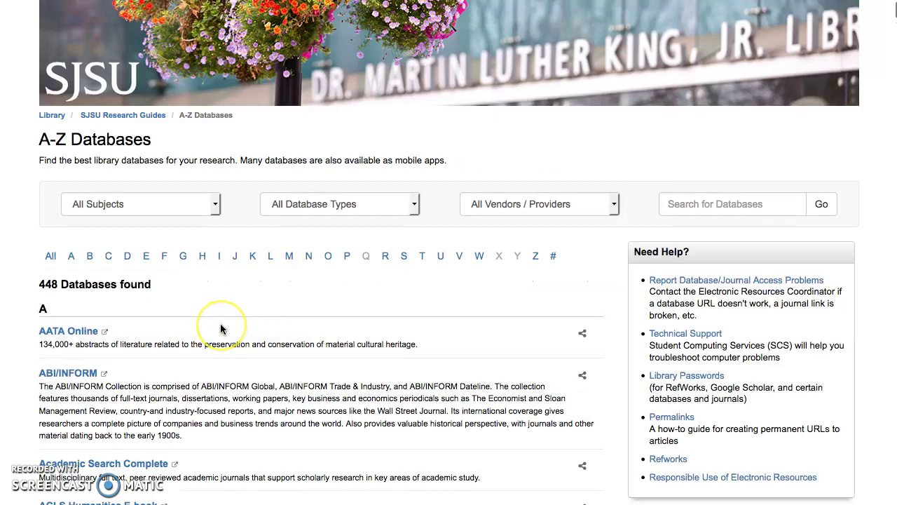
scroll(220, 329, down, 5)
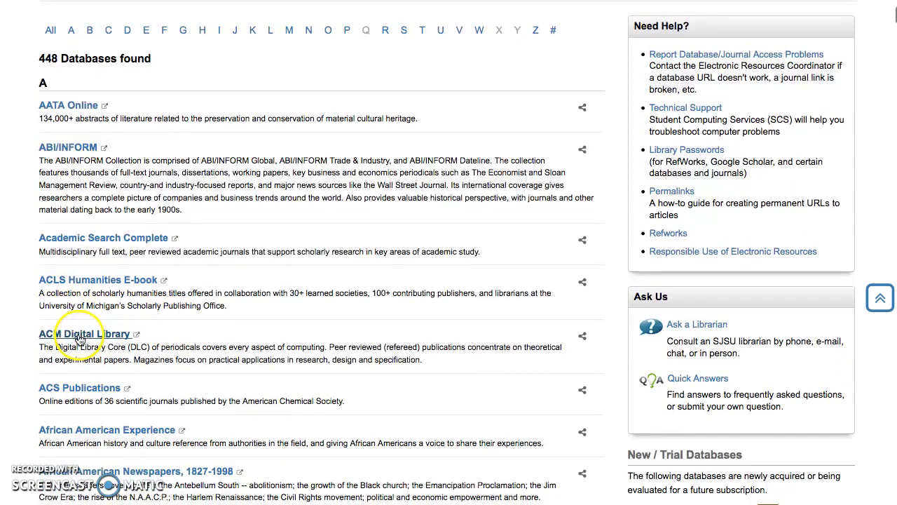
click(79, 335)
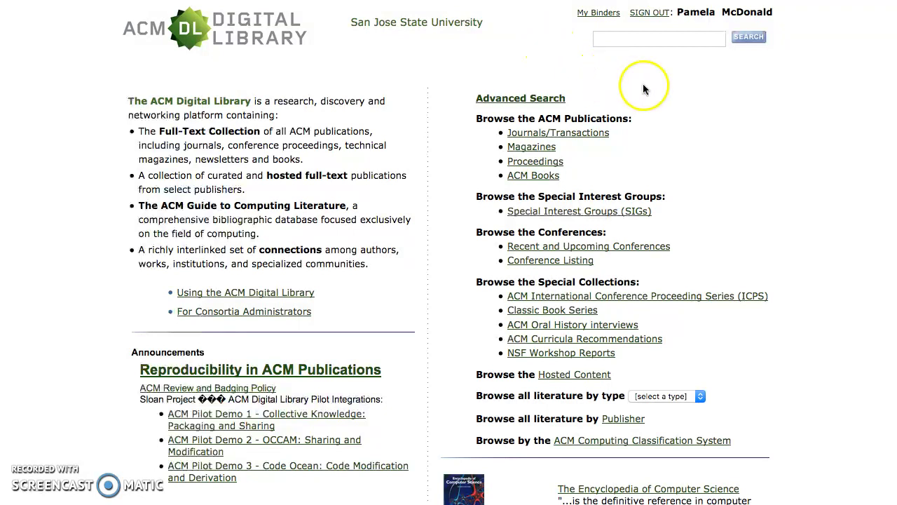
Step: Open ACM Digital Library's Advanced Search and view the searchable collections list
click(515, 103)
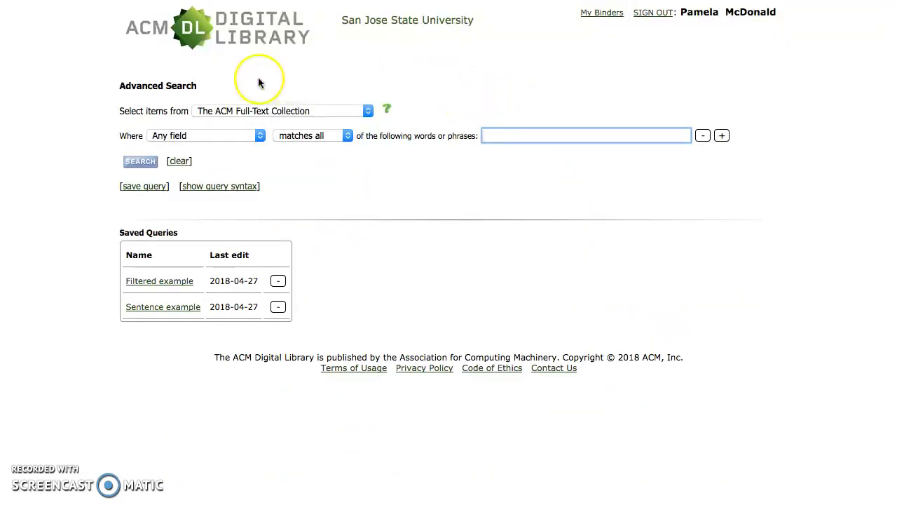
click(367, 110)
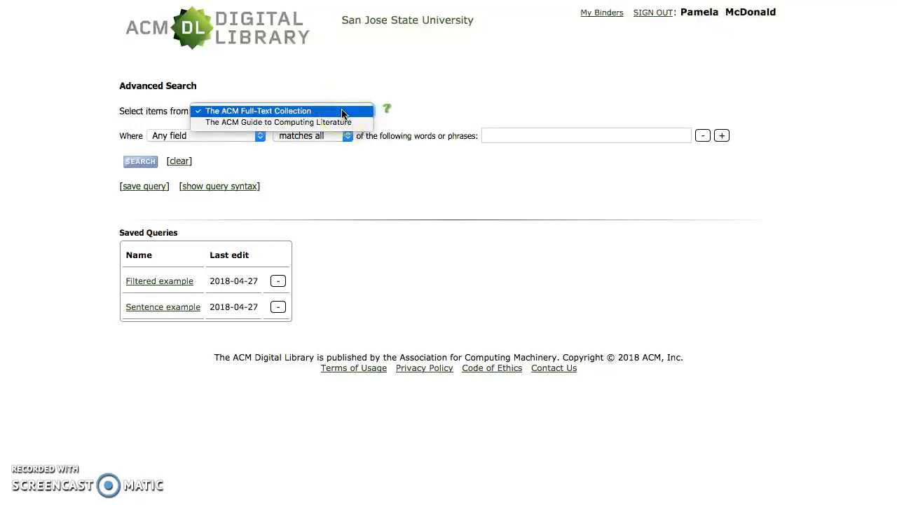
Step: Limit the Full-Text Collection search to Publication Year from 2008 to 2018
click(282, 112)
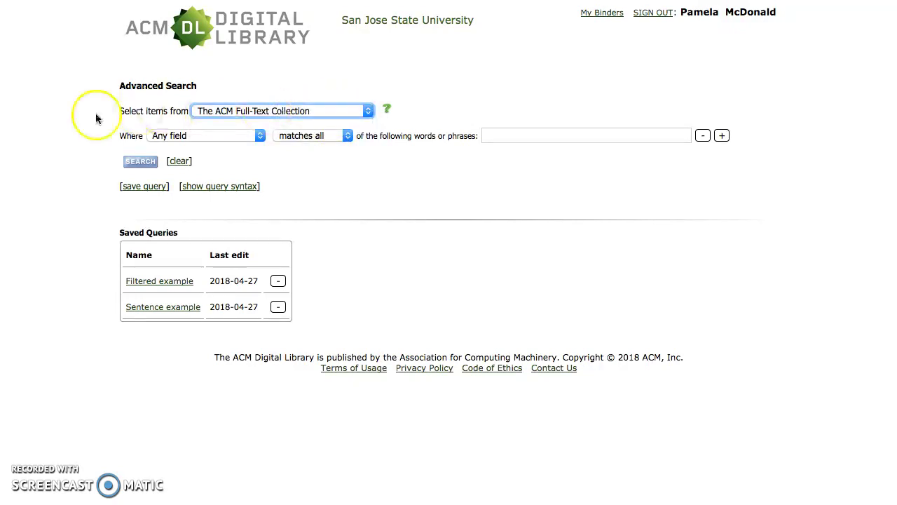
click(262, 138)
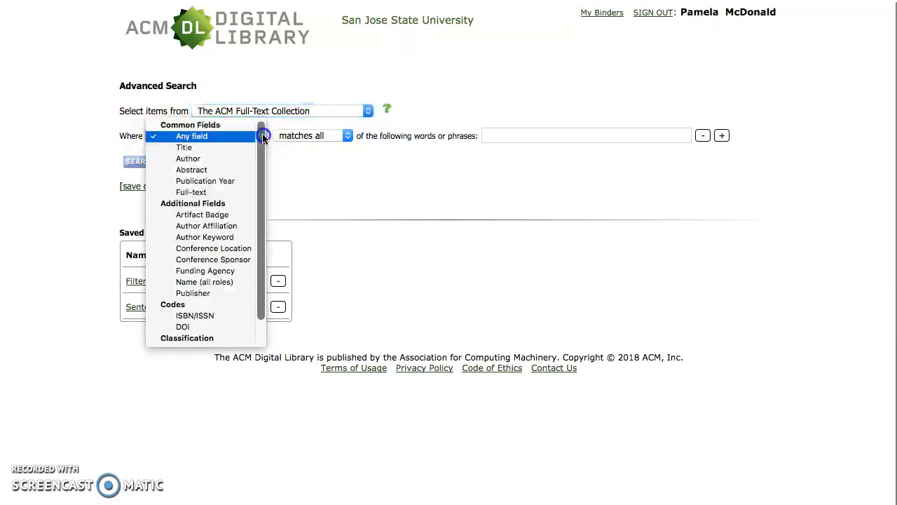
click(230, 184)
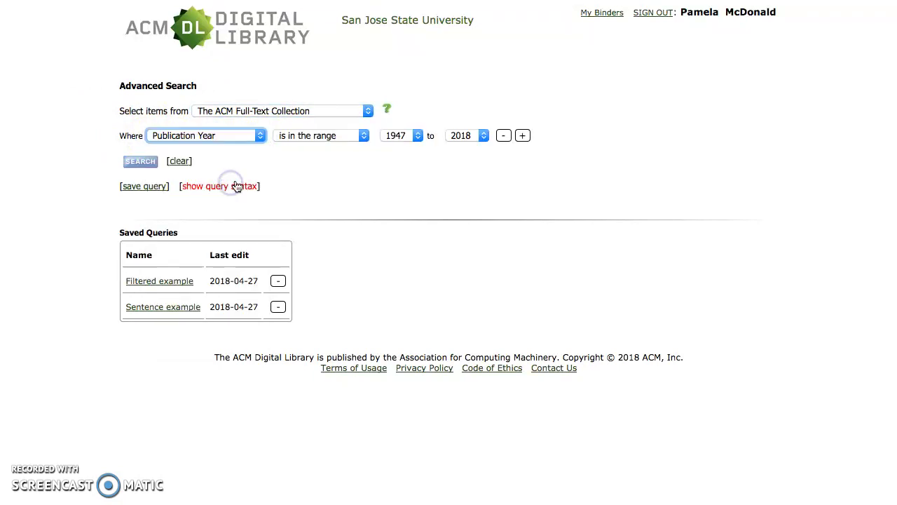
click(418, 138)
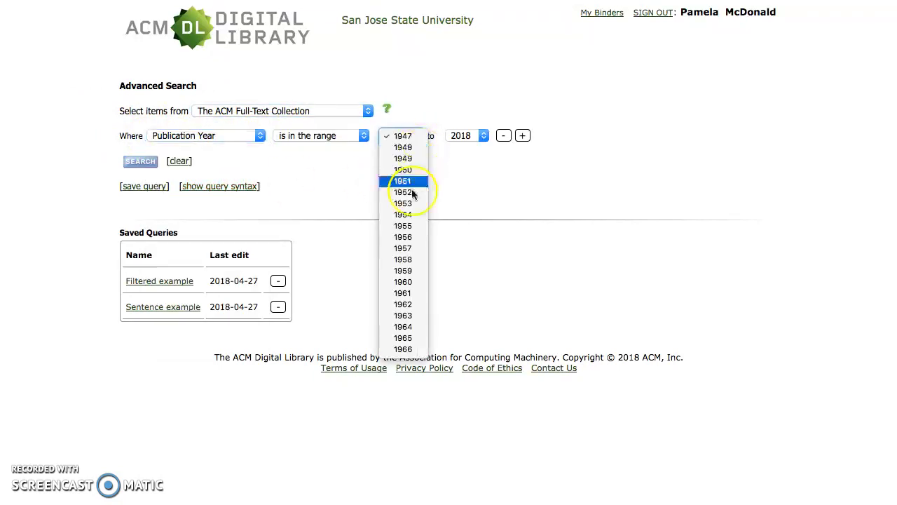
scroll(401, 214, down, 5)
scroll(406, 217, down, 2)
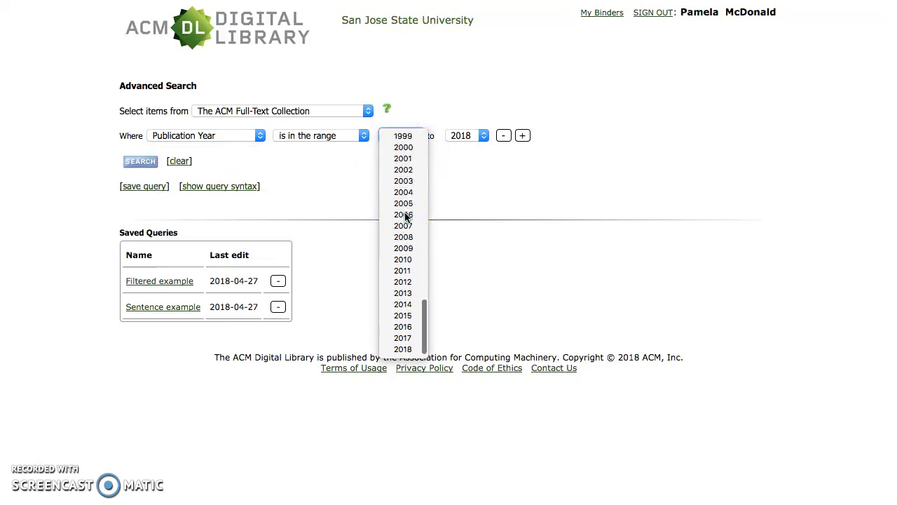
click(406, 238)
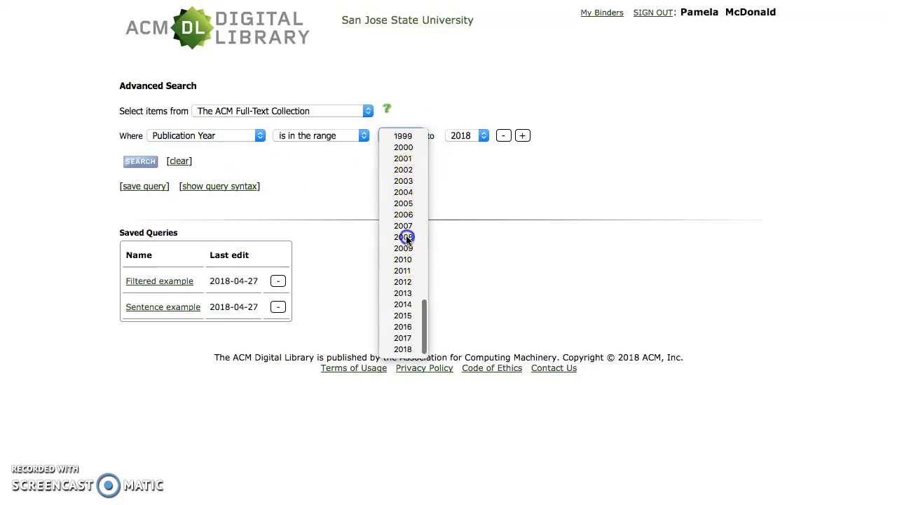
Step: Add a second condition set to Any field matching all words
click(522, 135)
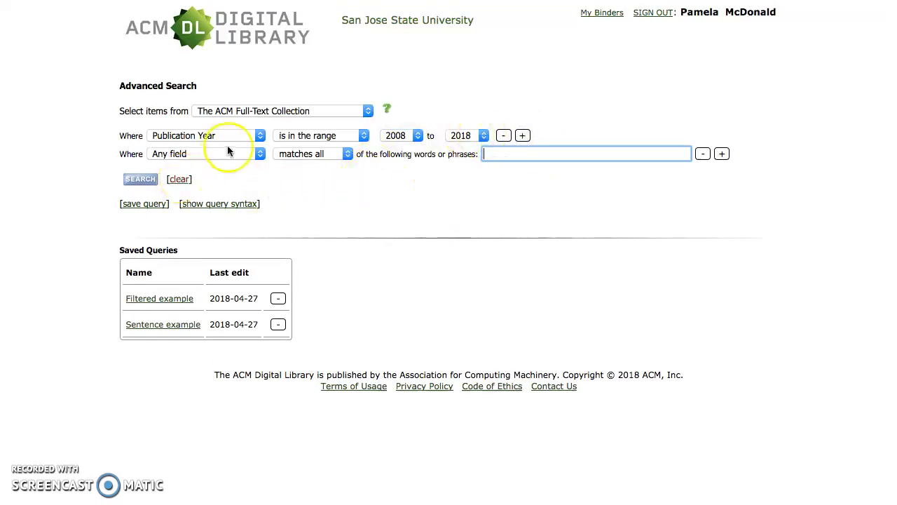
click(259, 154)
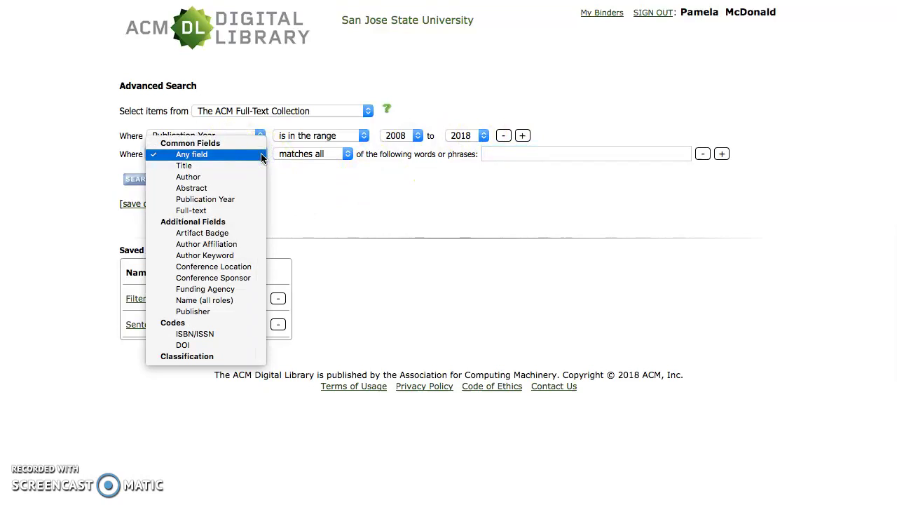
click(349, 154)
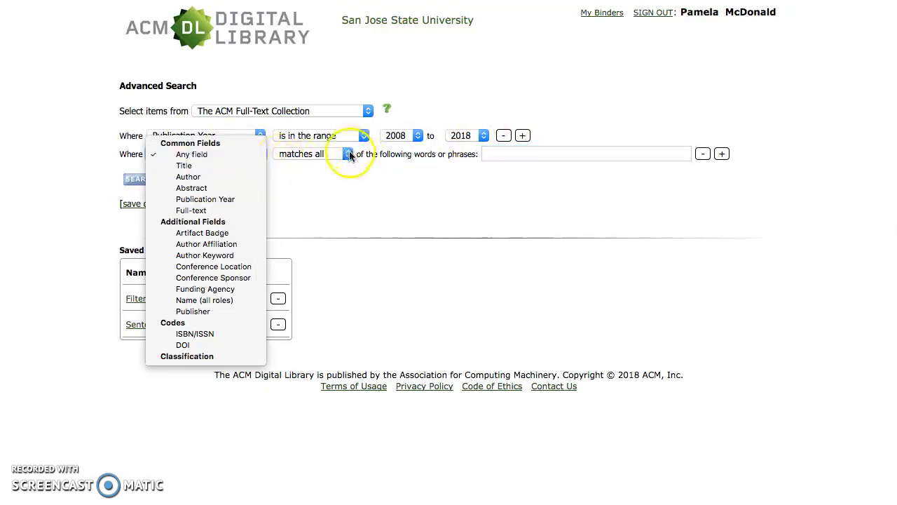
click(349, 154)
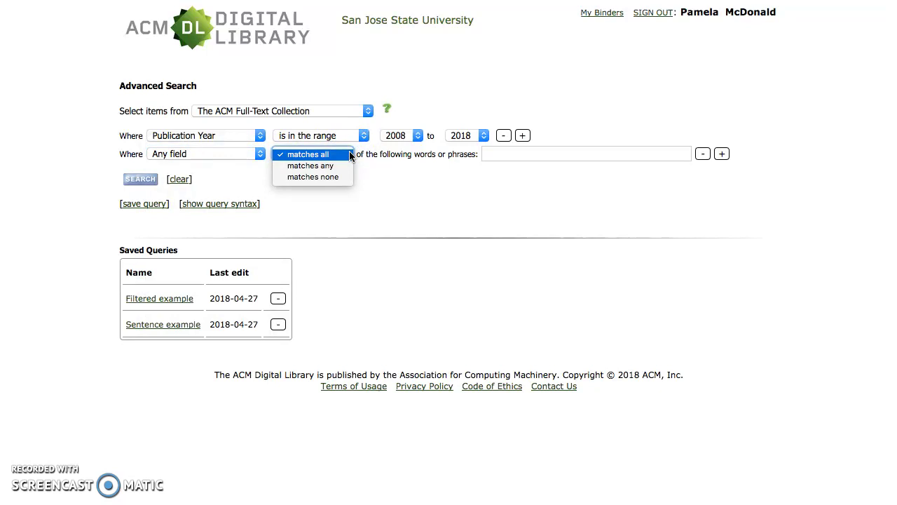
click(511, 154)
click(513, 154)
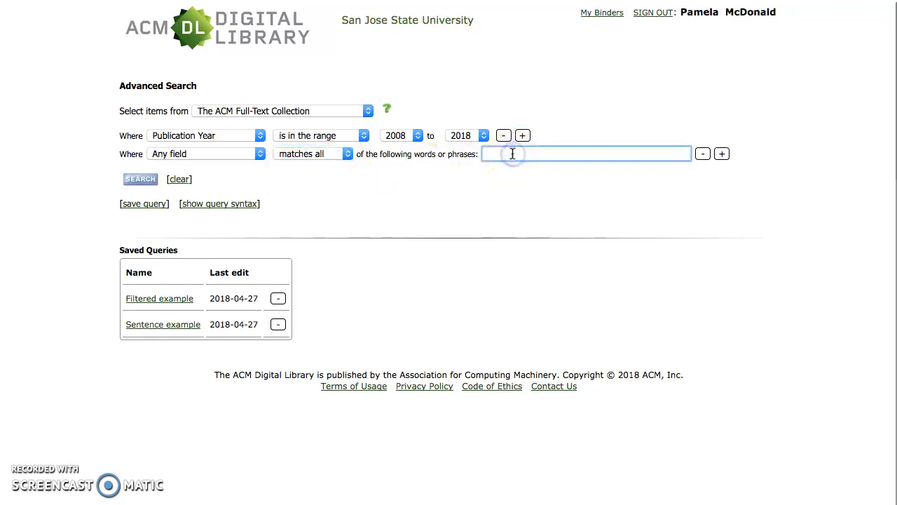
Step: Require 'digital libraries' and, in a third row, 'disaster management' in any field
text("digital libraries")
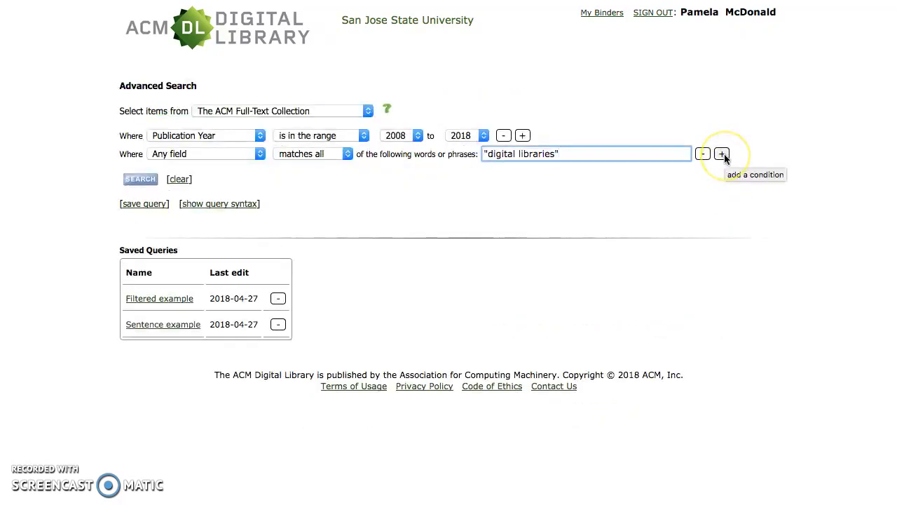
click(722, 154)
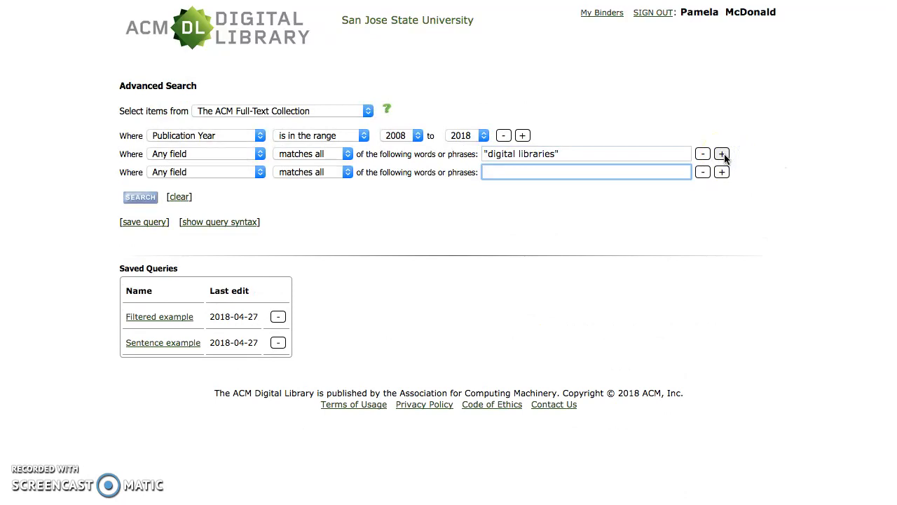
click(537, 173)
text("disaster management")
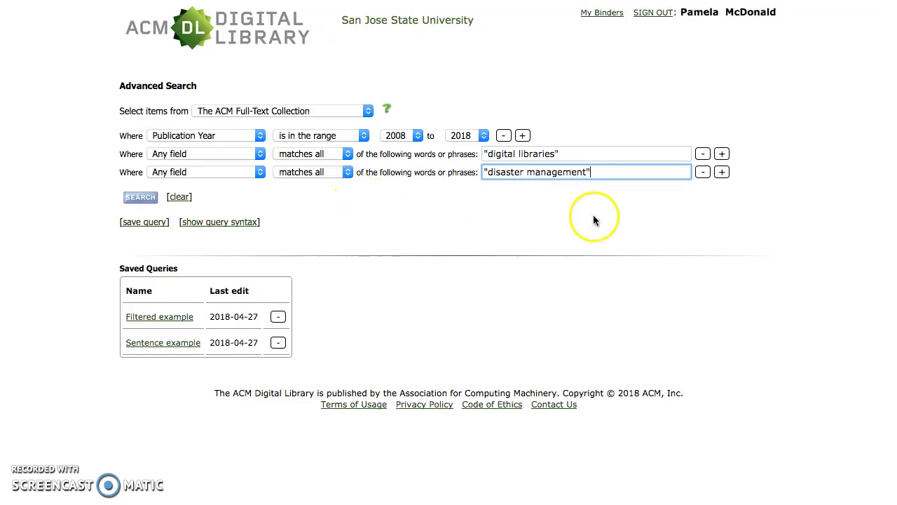
click(142, 223)
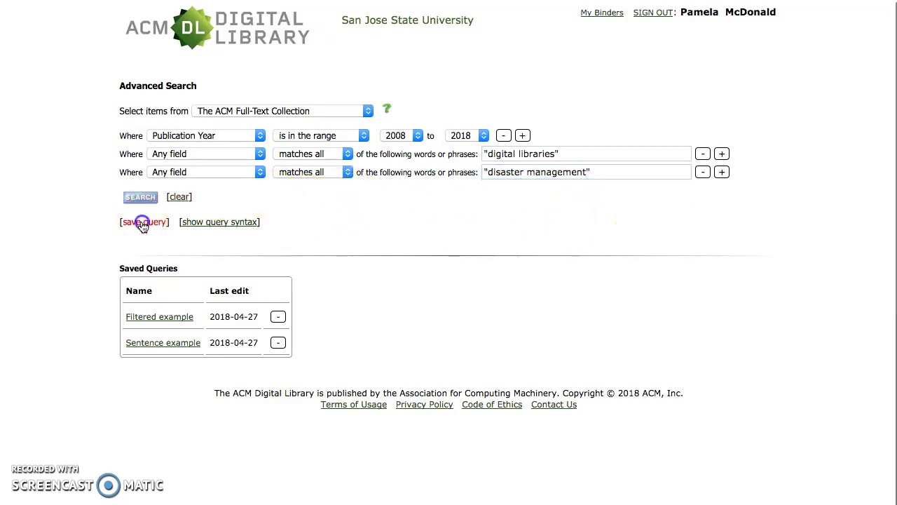
Step: Save the query under the name 'Test' and dismiss the saved confirmation
text(Test)
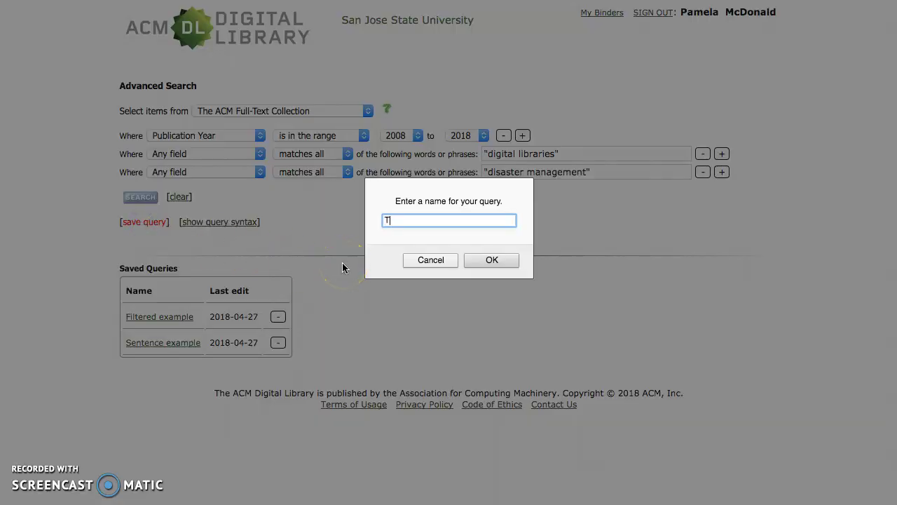
click(495, 263)
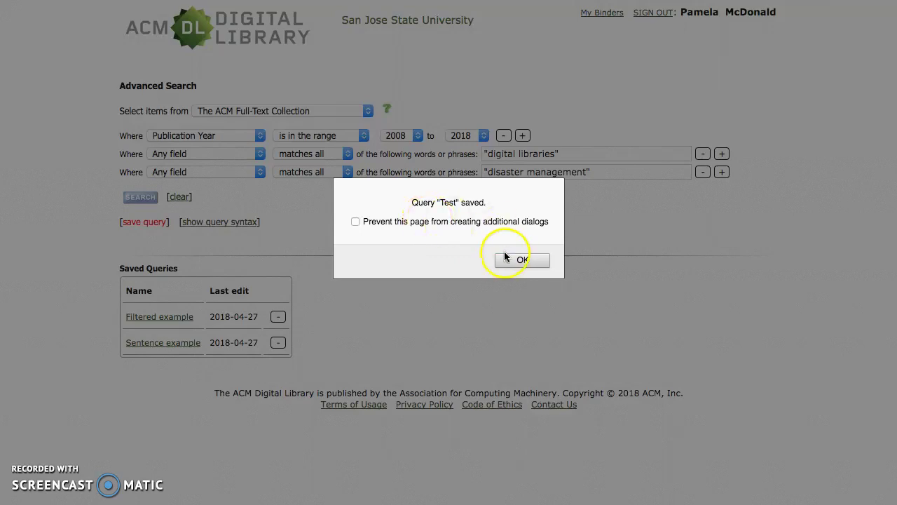
click(504, 255)
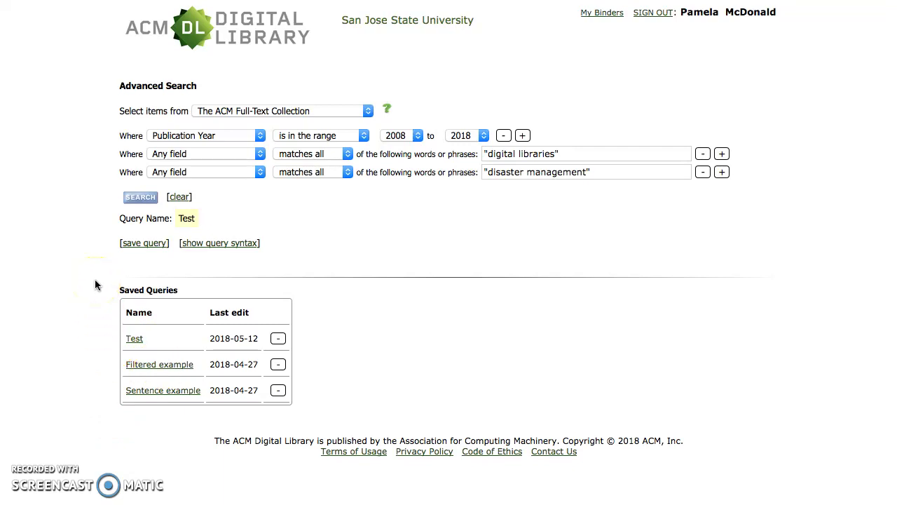
Step: Run the advanced search and open the single result 'Social web in disaster archives'
click(293, 202)
click(94, 210)
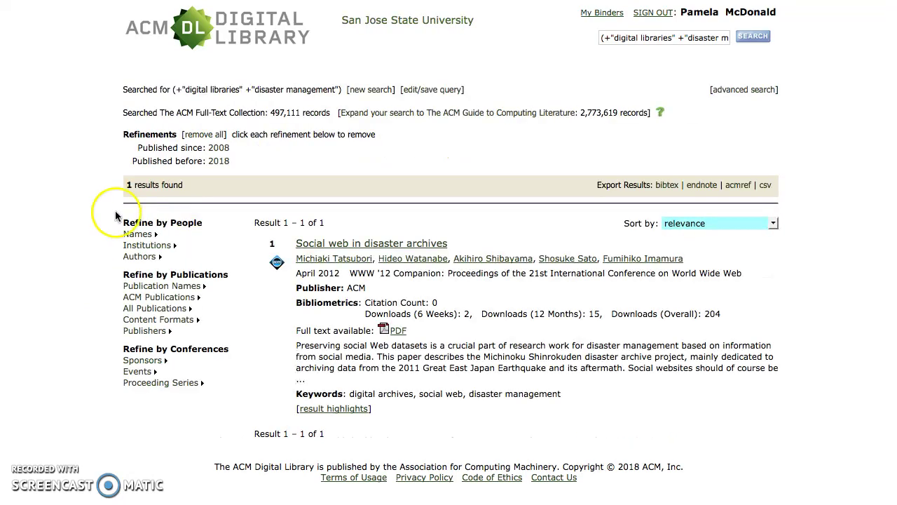
click(86, 262)
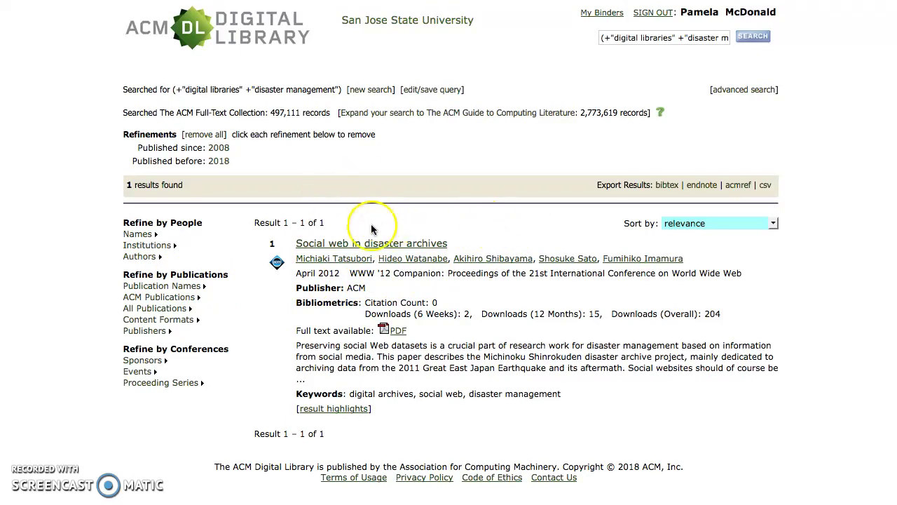
click(349, 245)
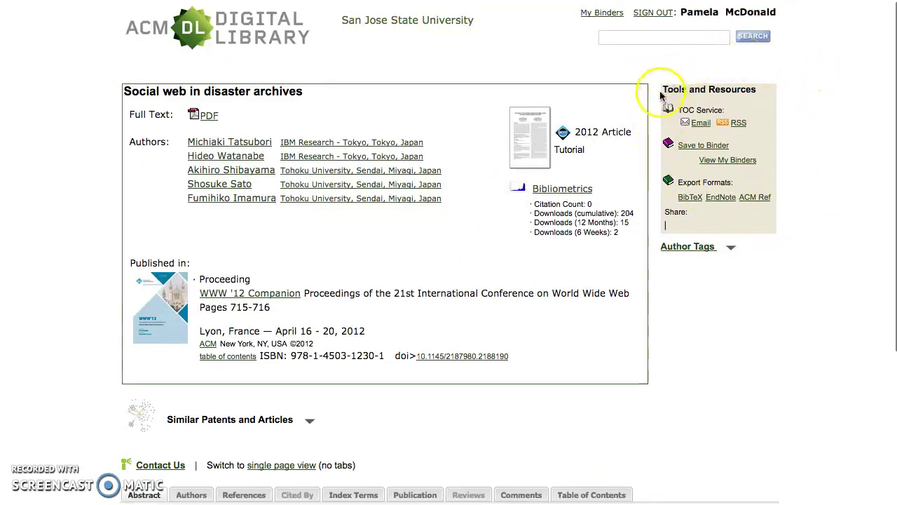
Step: Save 'Social web in disaster archives' into the existing Disaster Recovery binder
click(705, 146)
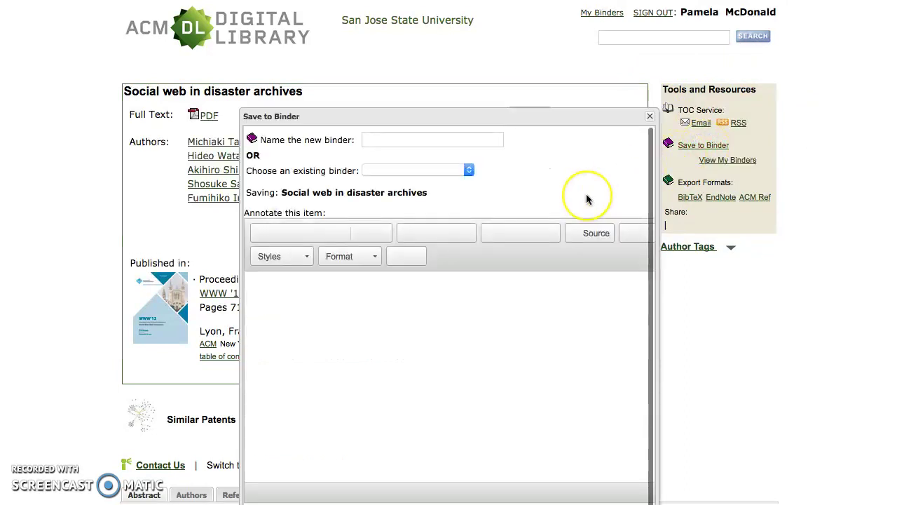
click(469, 170)
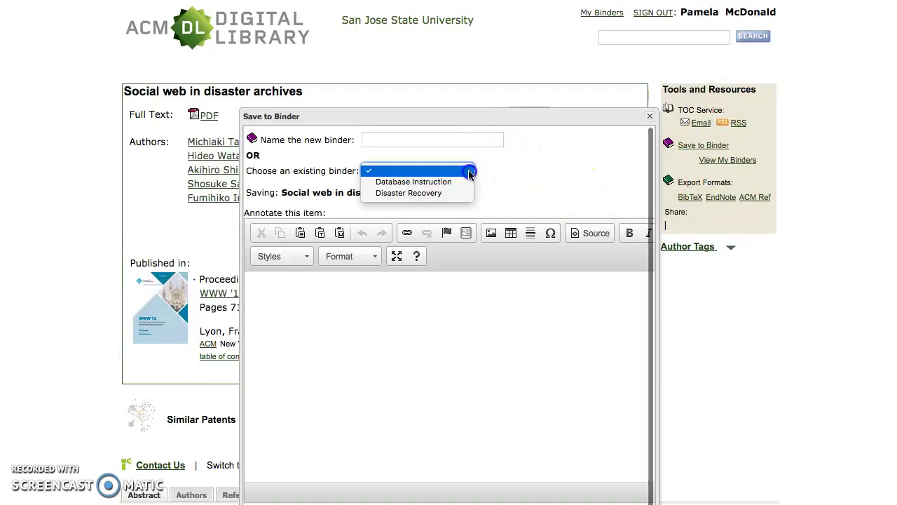
click(429, 194)
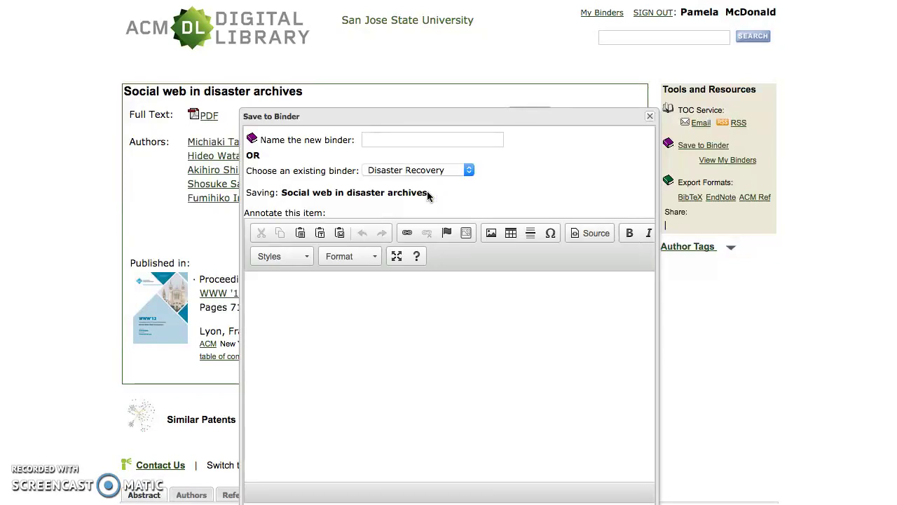
click(278, 291)
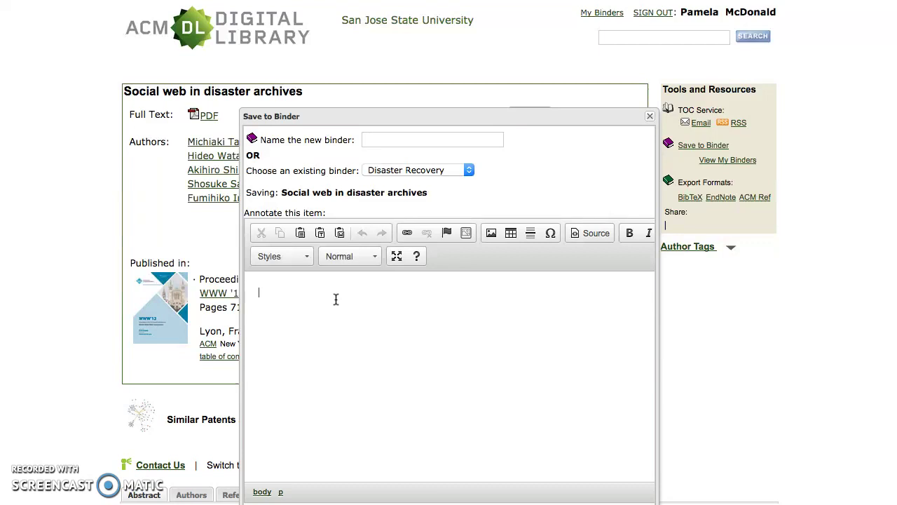
click(377, 296)
click(355, 300)
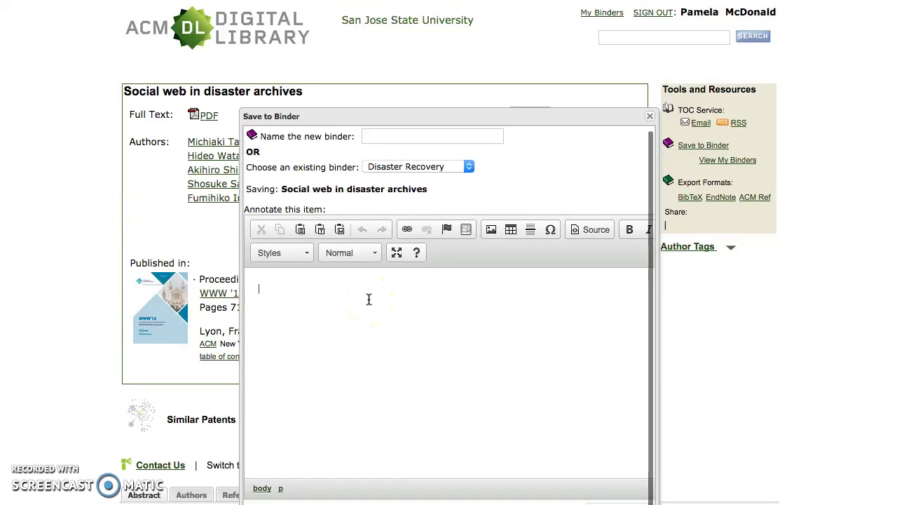
drag(539, 115, 502, 35)
click(574, 427)
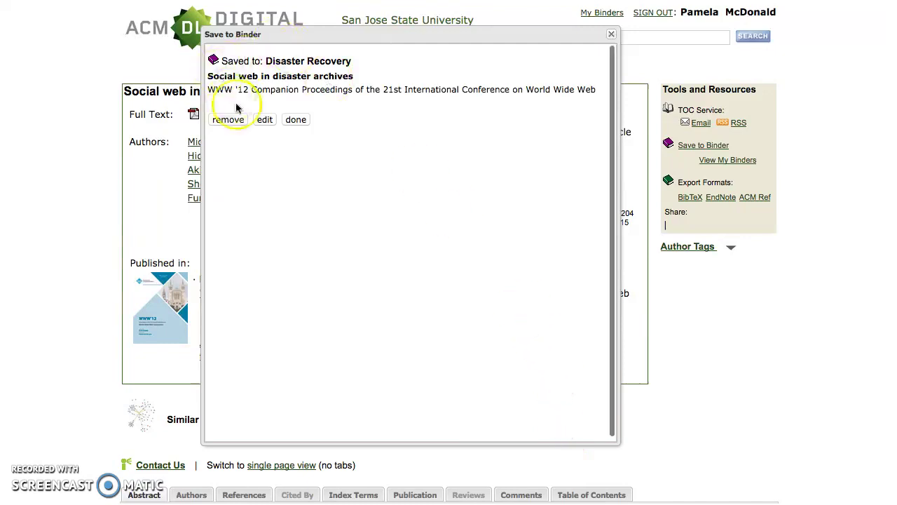
click(293, 120)
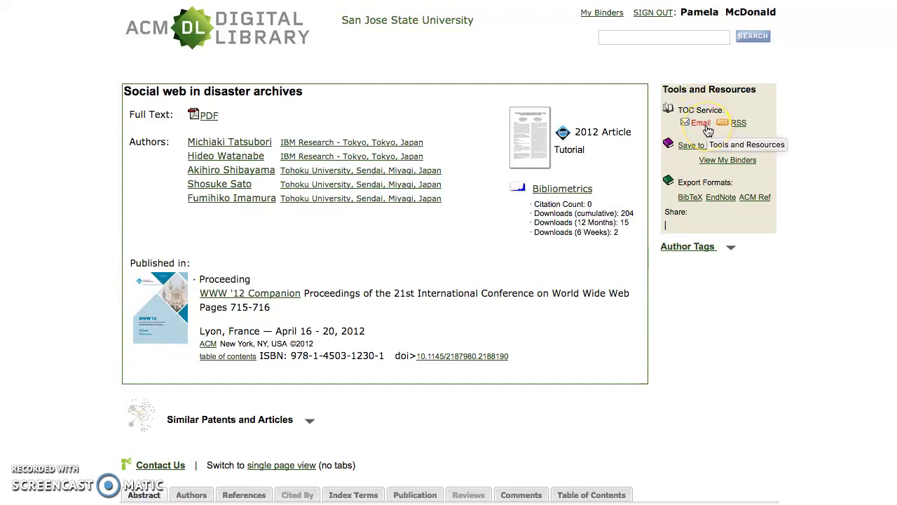
Step: Submit an Email TOC Service alert for the World Wide Web proceedings
click(739, 127)
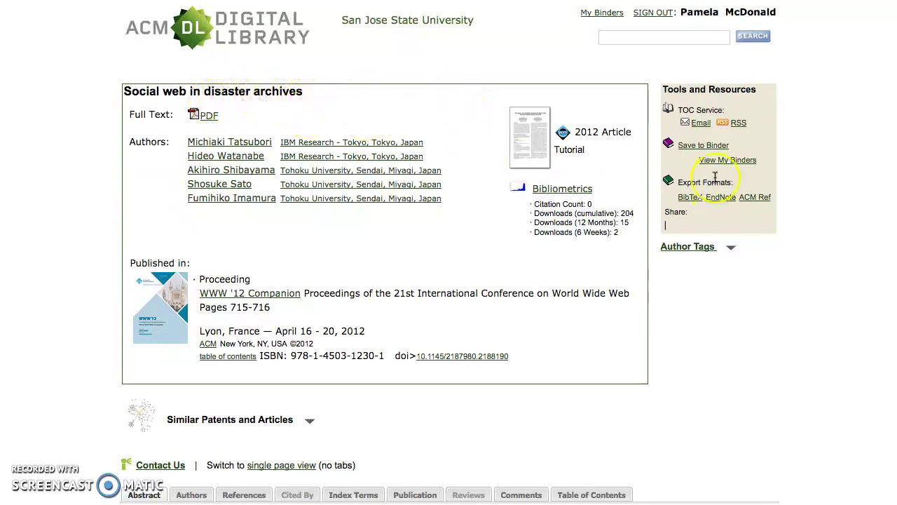
click(701, 122)
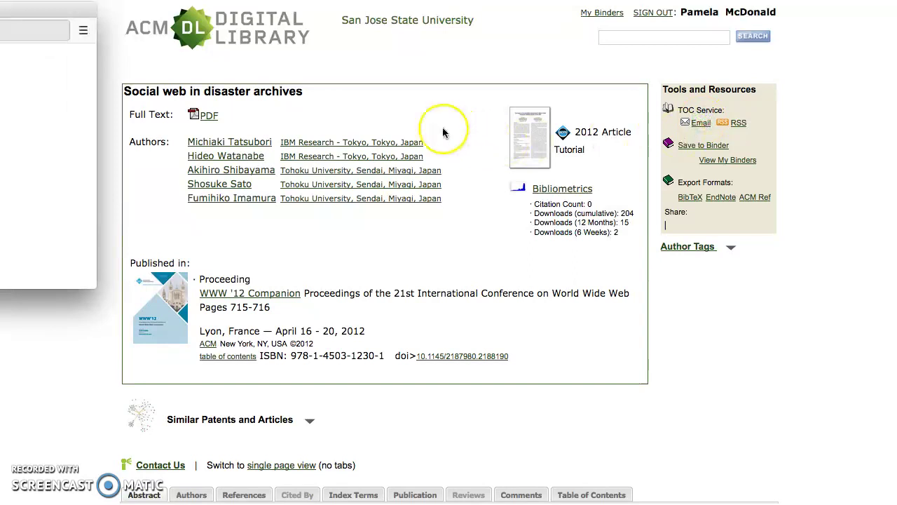
drag(70, 10, 435, 54)
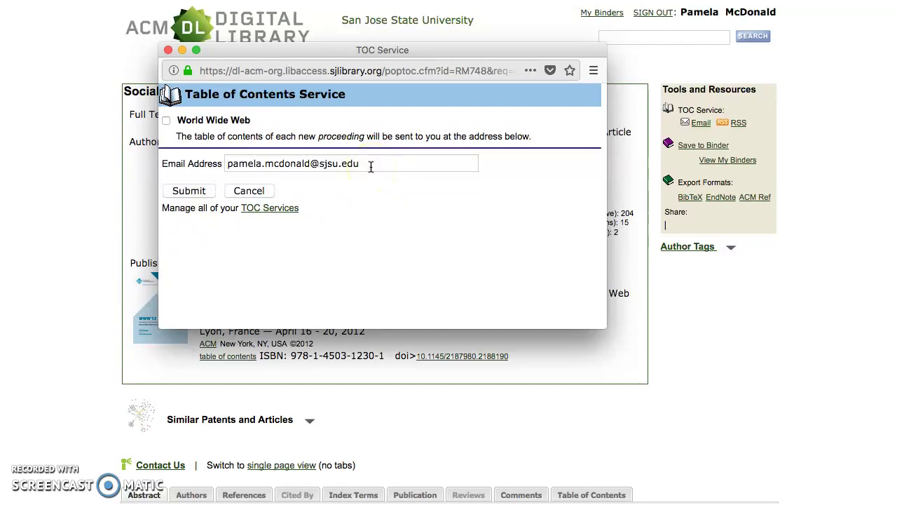
click(191, 192)
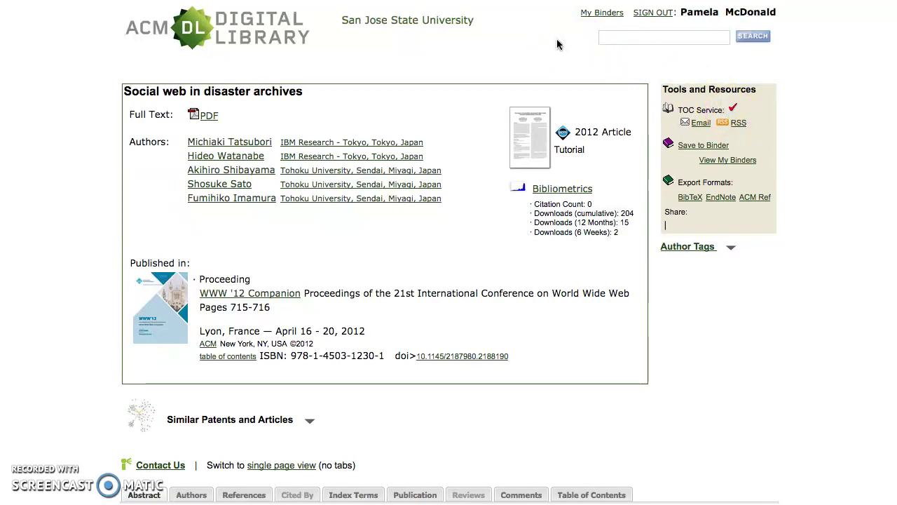
Step: In the Database Instruction binder, move the Renovation article below the contingency planning article
click(530, 44)
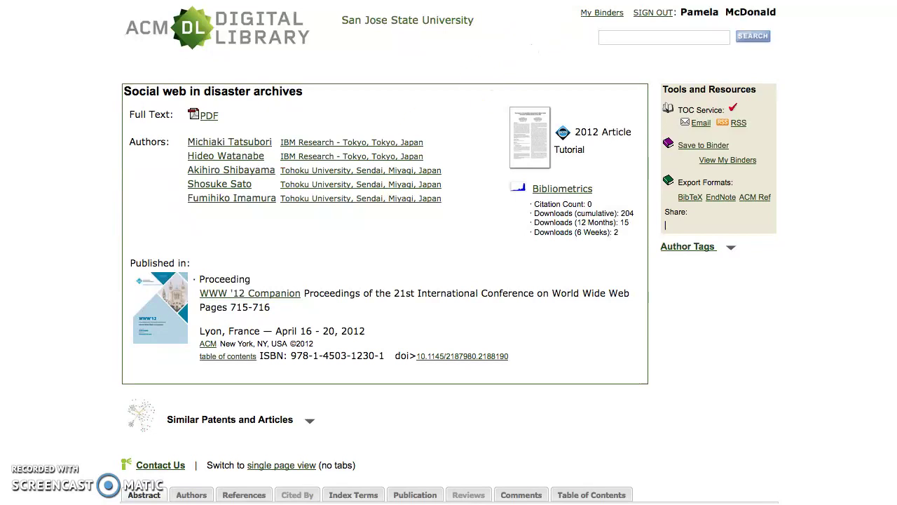
click(804, 307)
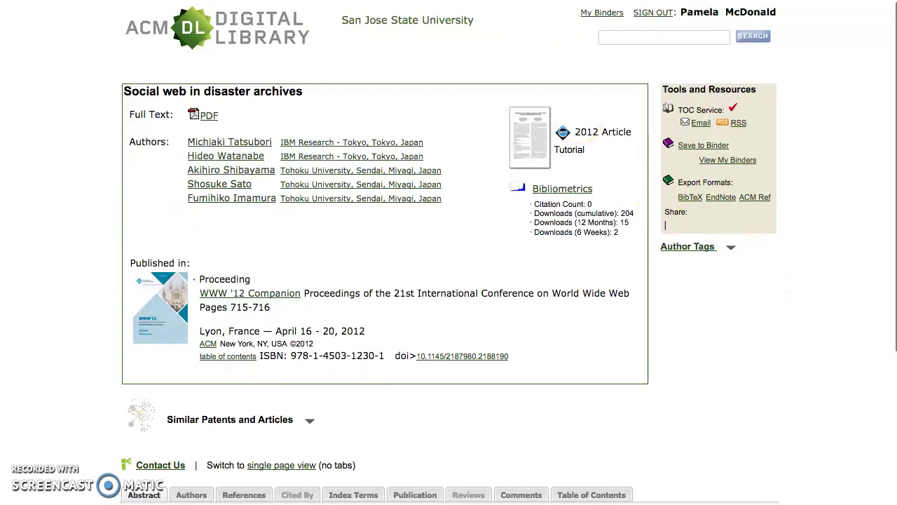
click(599, 17)
click(599, 17)
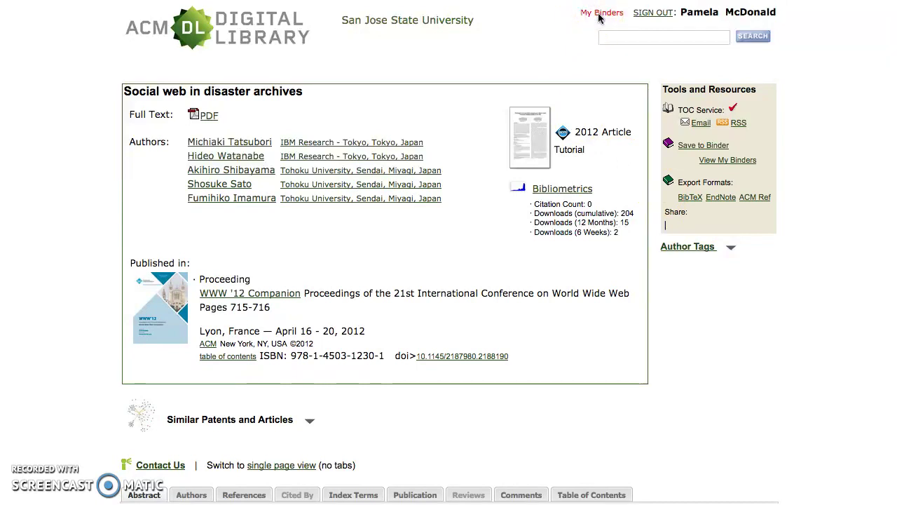
click(138, 129)
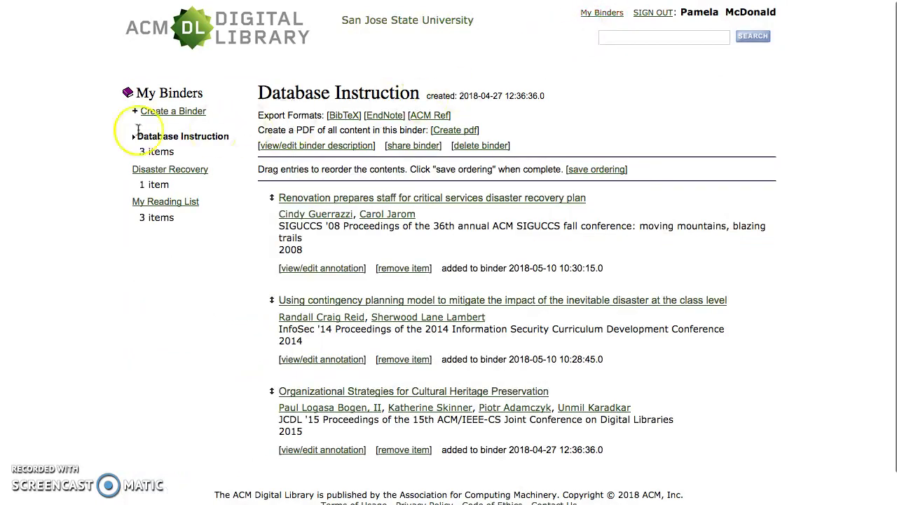
click(76, 78)
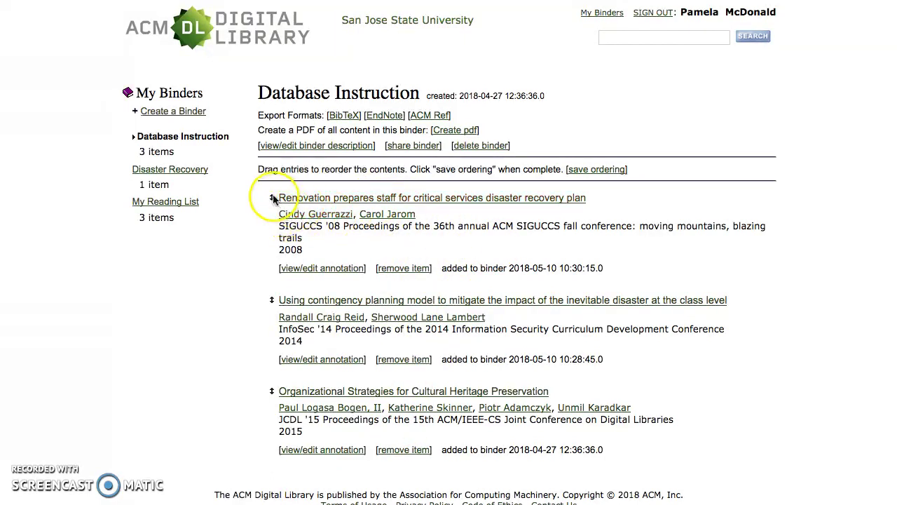
drag(273, 199, 279, 295)
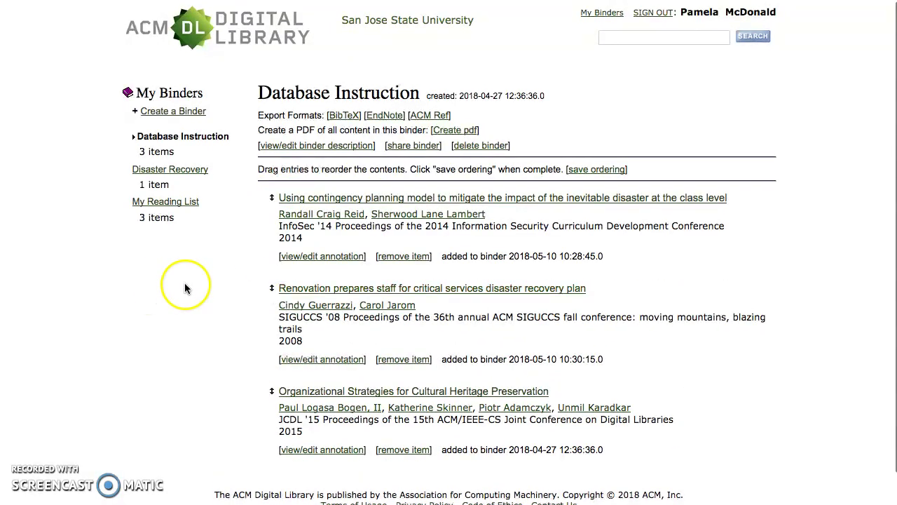